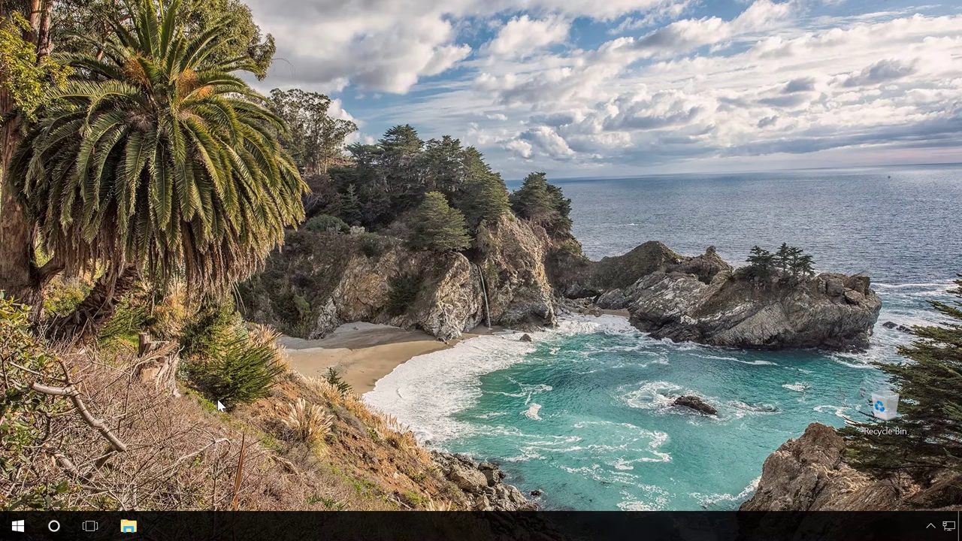
- Open Programs and Features from Control Panel and start uninstalling Microsoft OneDrive
{"action": "right_click", "coordinate": [20, 525]}
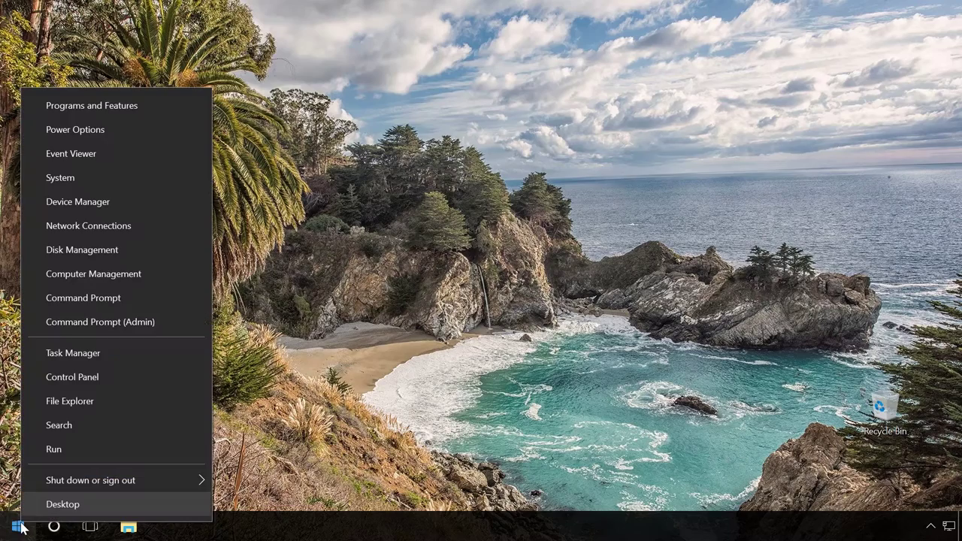
{"action": "left_click", "coordinate": [82, 380]}
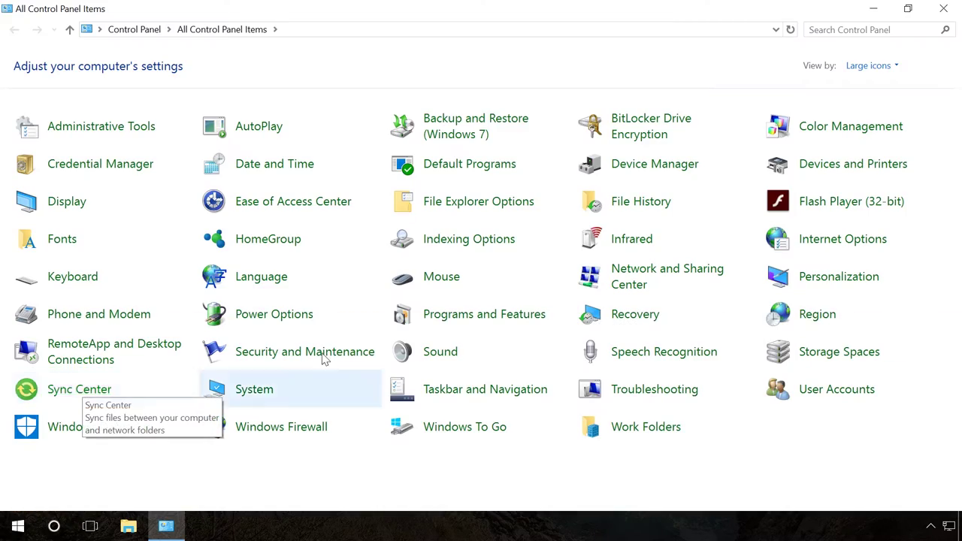
{"action": "left_click", "coordinate": [457, 316]}
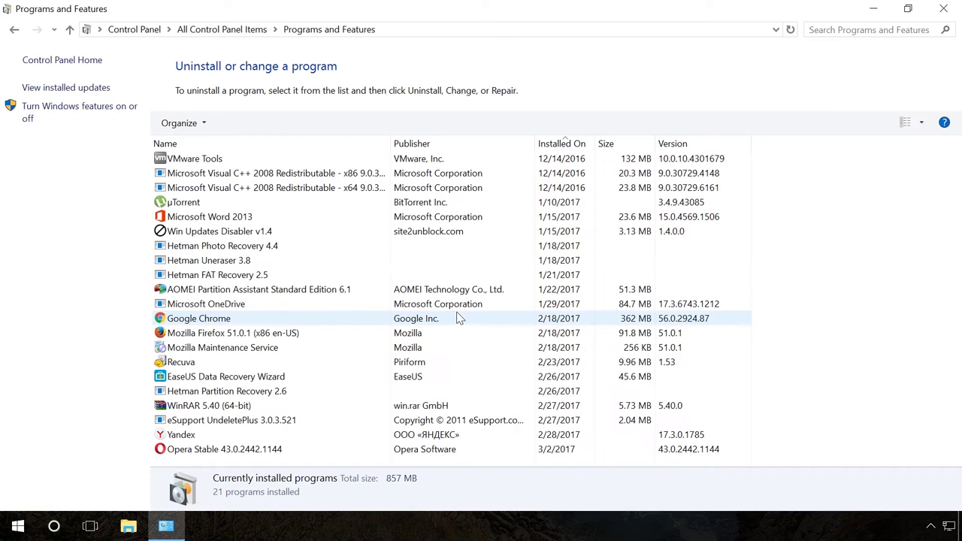
{"action": "left_click", "coordinate": [554, 145]}
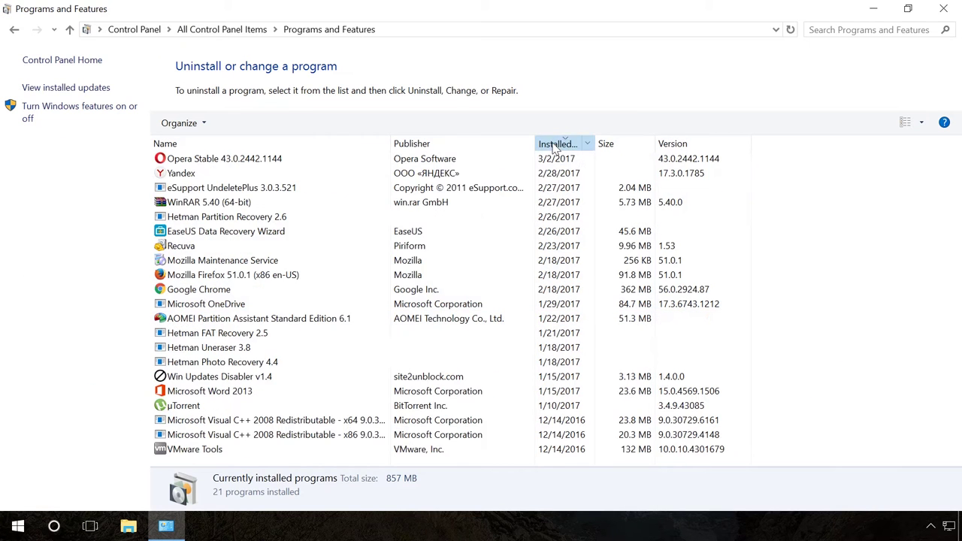
{"action": "left_click", "coordinate": [554, 147]}
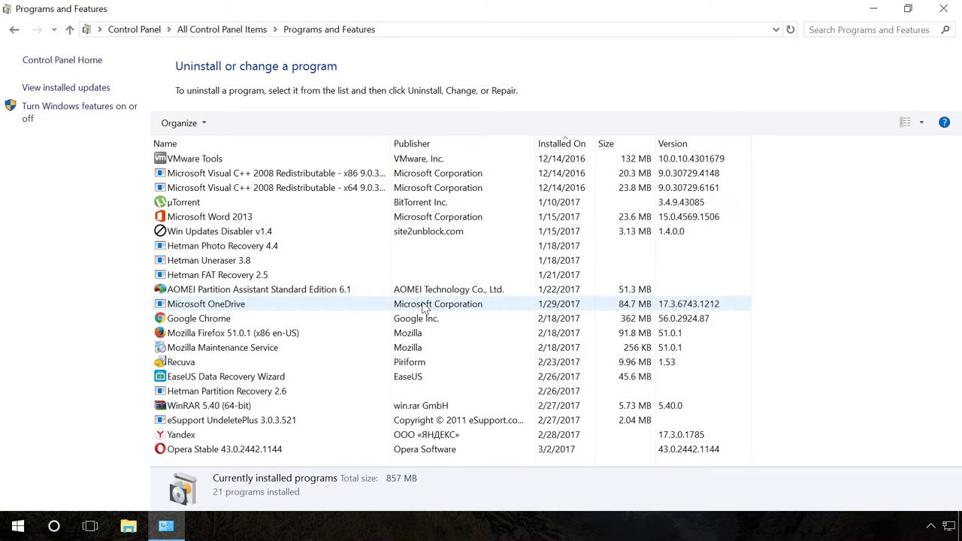
{"action": "right_click", "coordinate": [425, 308]}
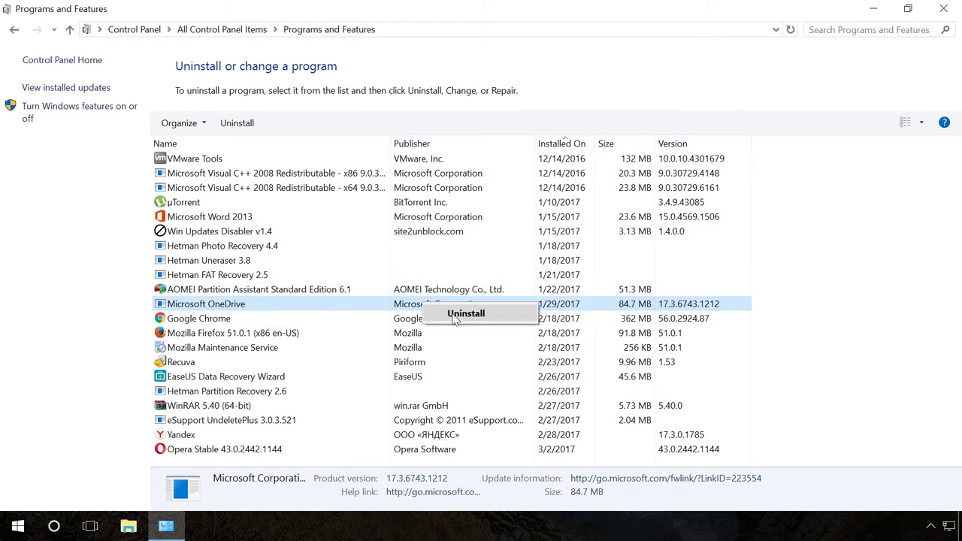
{"action": "left_click", "coordinate": [455, 314]}
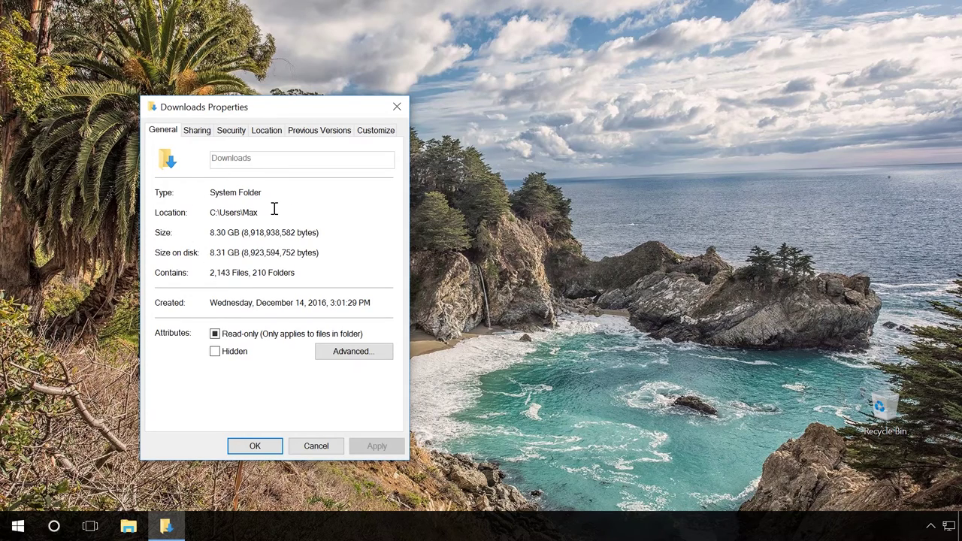
- Close the Downloads Properties dialog reporting 8.30 GB in 2,143 files
{"action": "left_click", "coordinate": [397, 107]}
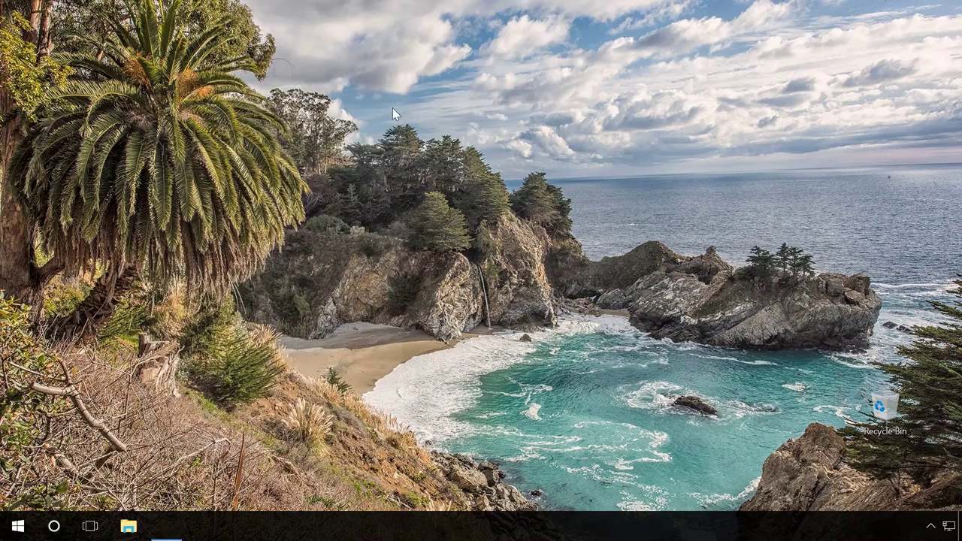
- Permanently delete all 17 items in the Downloads folder with Shift+Delete
{"action": "left_click", "coordinate": [129, 528]}
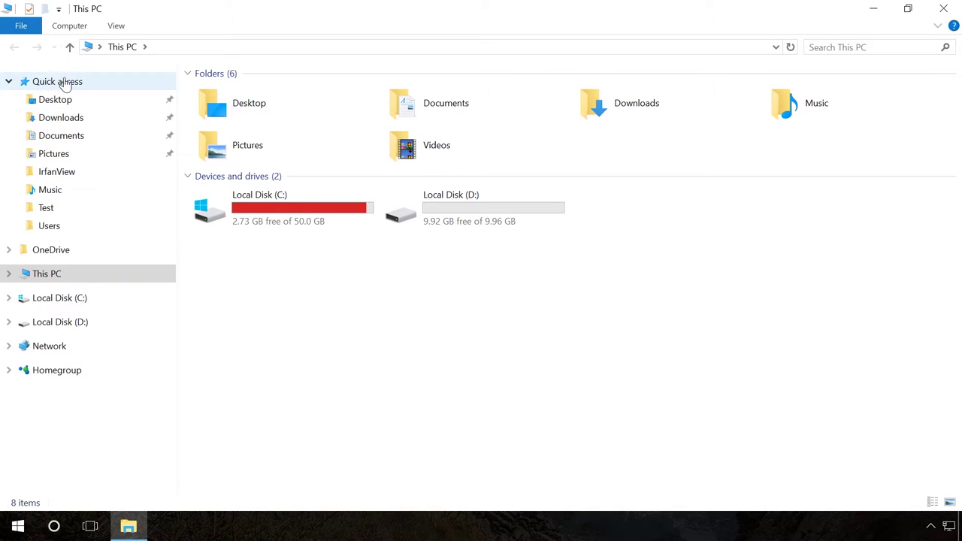
{"action": "left_click", "coordinate": [61, 121]}
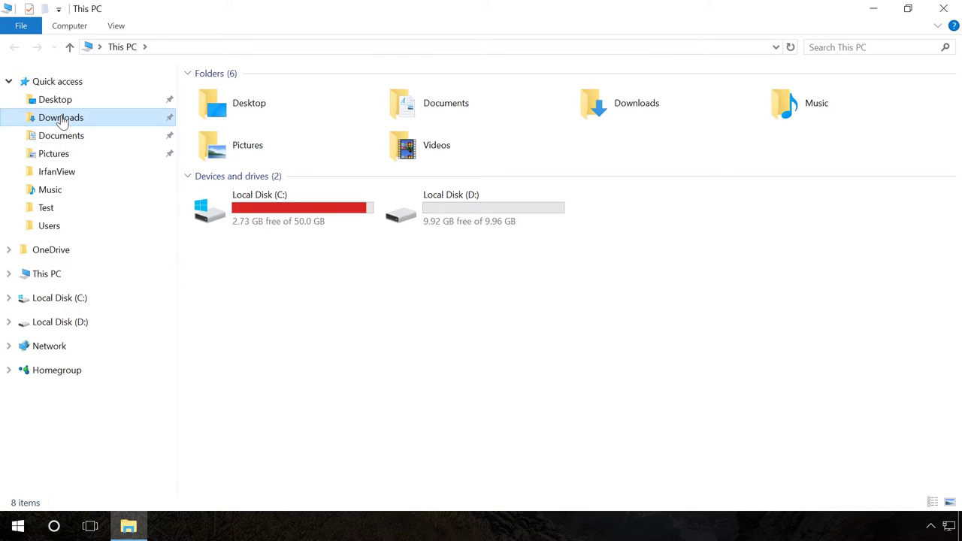
{"action": "left_click_drag", "start_coordinate": [351, 427], "coordinate": [186, 58]}
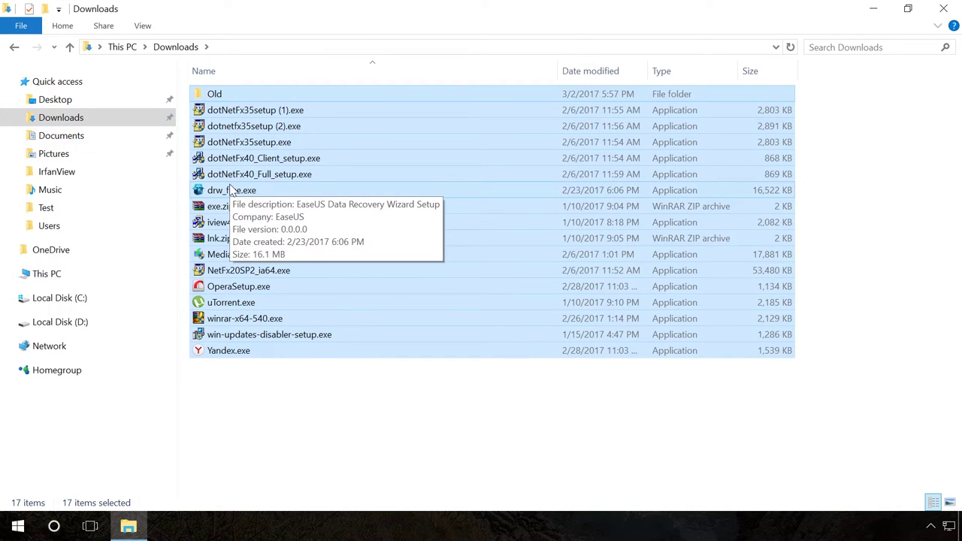
{"action": "key", "text": "shift+Delete"}
{"action": "left_click", "coordinate": [535, 280]}
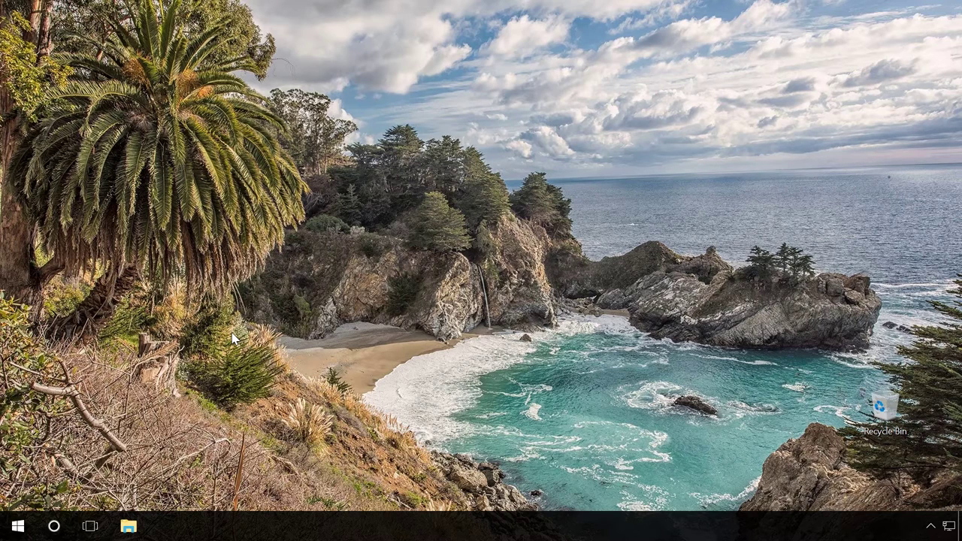
- Launch Disk Cleanup with cleanmgr and scan drive C: for removable files
{"action": "key", "text": "super+r"}
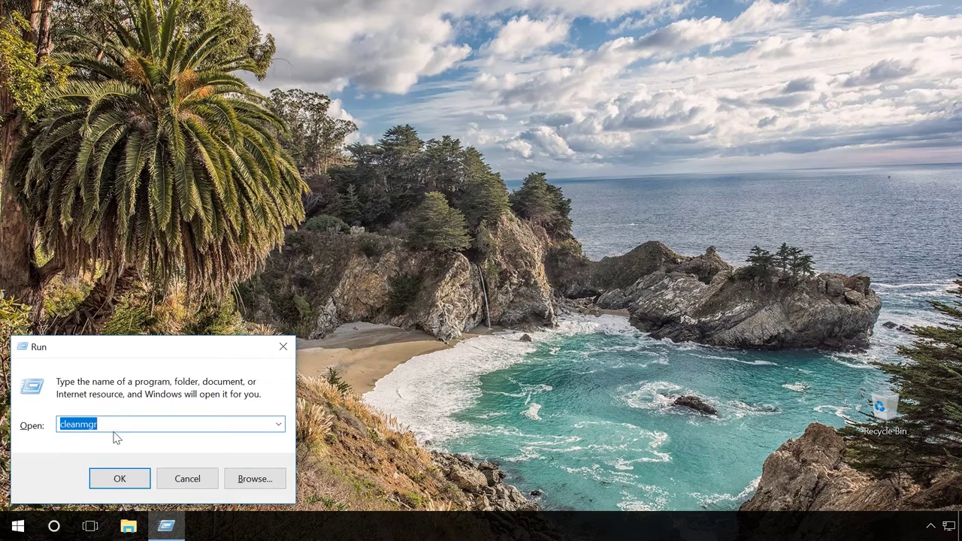
{"action": "left_click", "coordinate": [120, 479]}
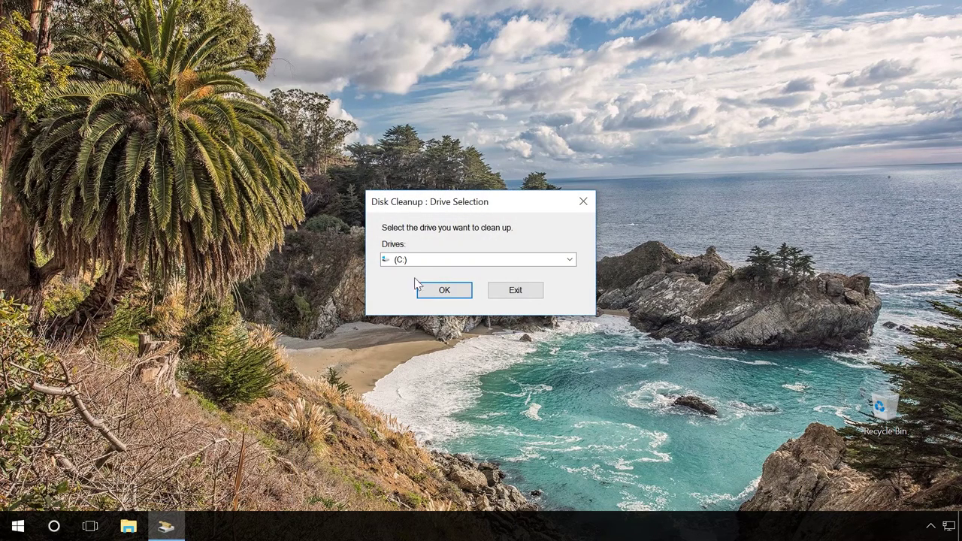
{"action": "left_click", "coordinate": [419, 263]}
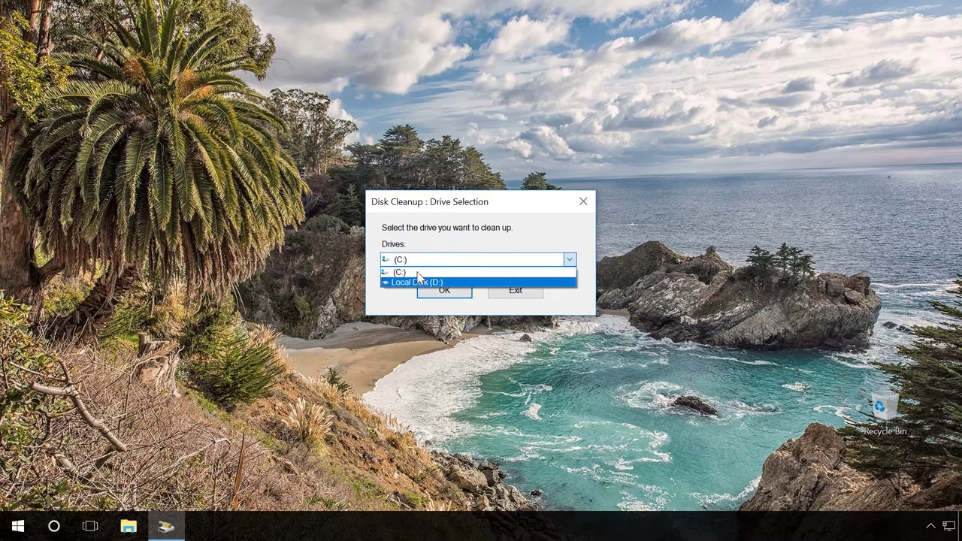
{"action": "left_click", "coordinate": [420, 274]}
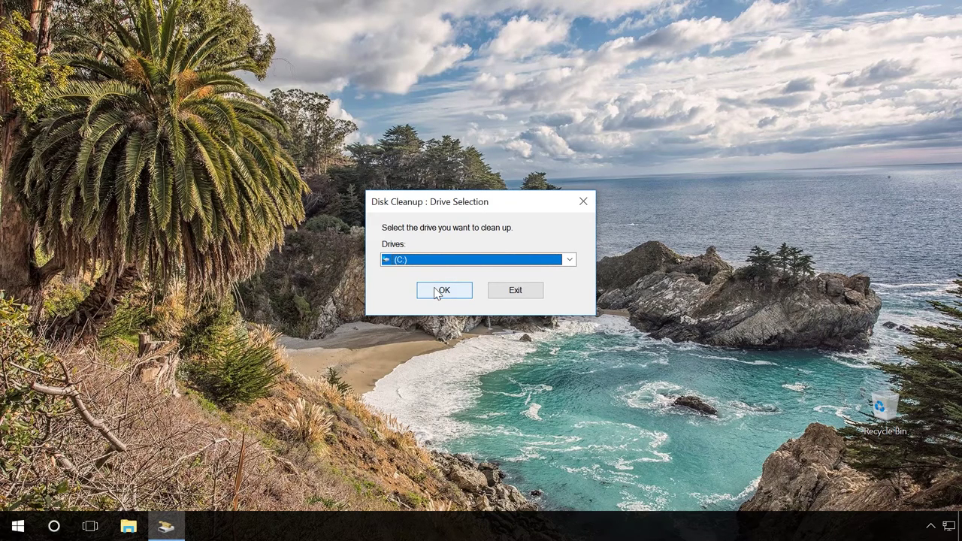
{"action": "left_click", "coordinate": [436, 291]}
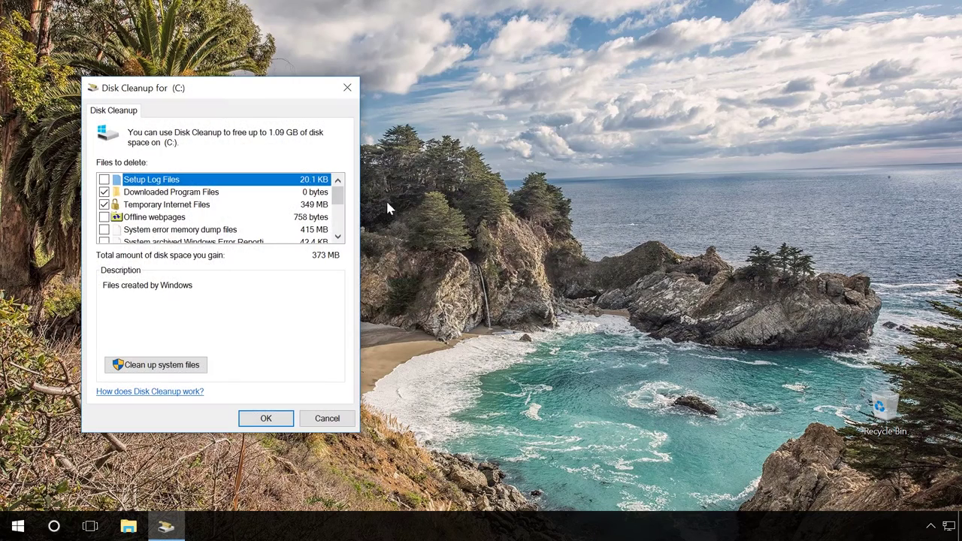
- Tick Setup Log Files, Offline webpages, memory dumps, error-reporting files, Delivery Optimization and Recycle Bin
{"action": "left_click_drag", "start_coordinate": [247, 85], "coordinate": [438, 121]}
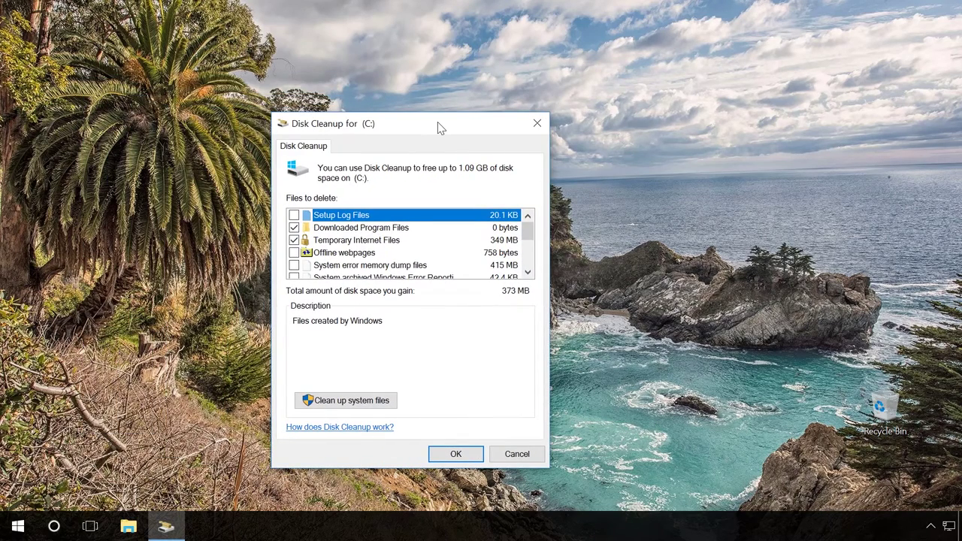
{"action": "left_click", "coordinate": [293, 216]}
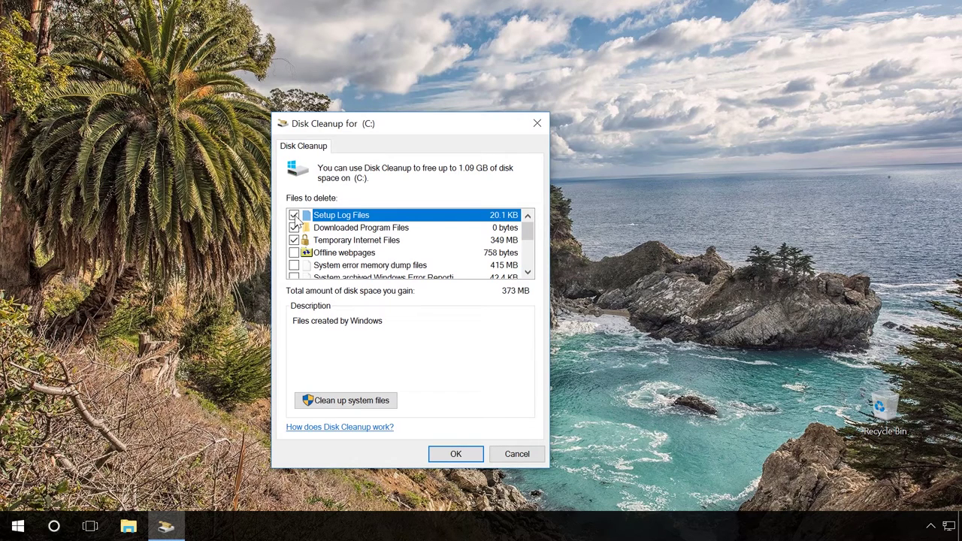
{"action": "left_click", "coordinate": [294, 254]}
{"action": "left_click", "coordinate": [294, 265]}
{"action": "left_click", "coordinate": [294, 277]}
{"action": "scroll", "coordinate": [295, 276], "scroll_direction": "down", "scroll_amount": 1}
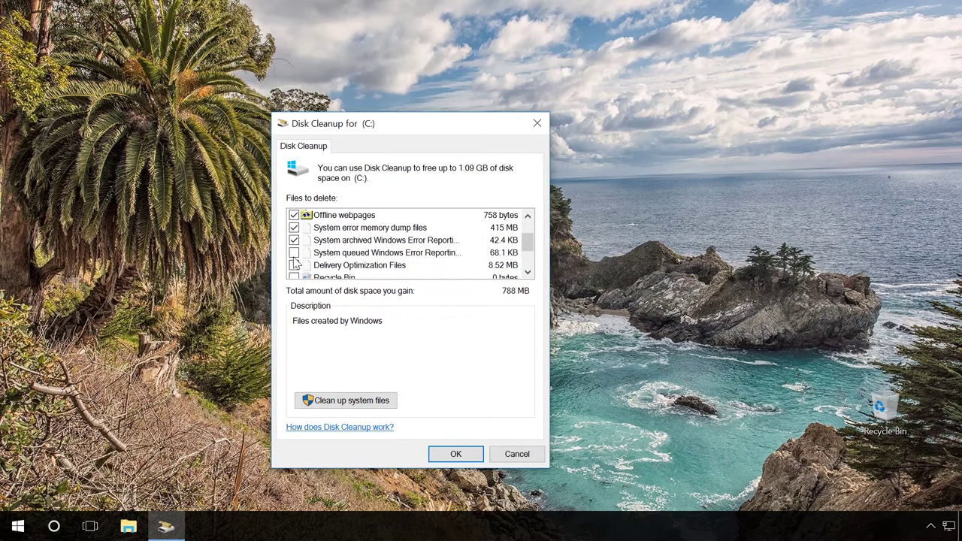
{"action": "left_click", "coordinate": [294, 252]}
{"action": "left_click", "coordinate": [293, 266]}
{"action": "left_click", "coordinate": [294, 277]}
- Tick Temporary files and User file history, then start deleting the 1.09 GB selection
{"action": "scroll", "coordinate": [294, 275], "scroll_direction": "down", "scroll_amount": 1}
{"action": "left_click", "coordinate": [294, 252]}
{"action": "scroll", "coordinate": [296, 258], "scroll_direction": "down", "scroll_amount": 1}
{"action": "left_click", "coordinate": [293, 266]}
{"action": "mouse_move", "coordinate": [524, 258]}
{"action": "left_mouse_down"}
{"action": "mouse_move", "coordinate": [528, 229]}
{"action": "mouse_move", "coordinate": [528, 256]}
{"action": "left_mouse_up"}
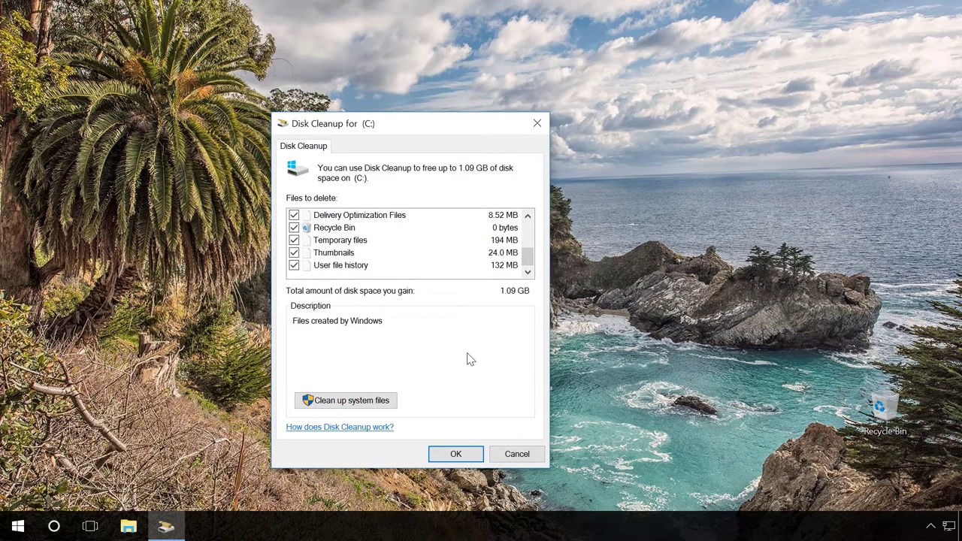
{"action": "left_click", "coordinate": [455, 453]}
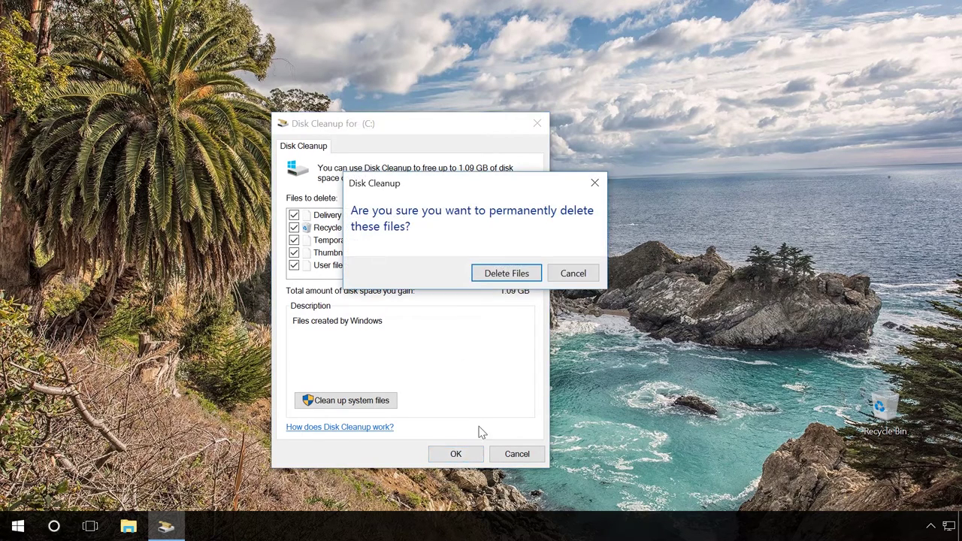
- Confirm permanent deletion so Disk Cleanup starts cleaning drive C:
{"action": "left_click", "coordinate": [502, 275]}
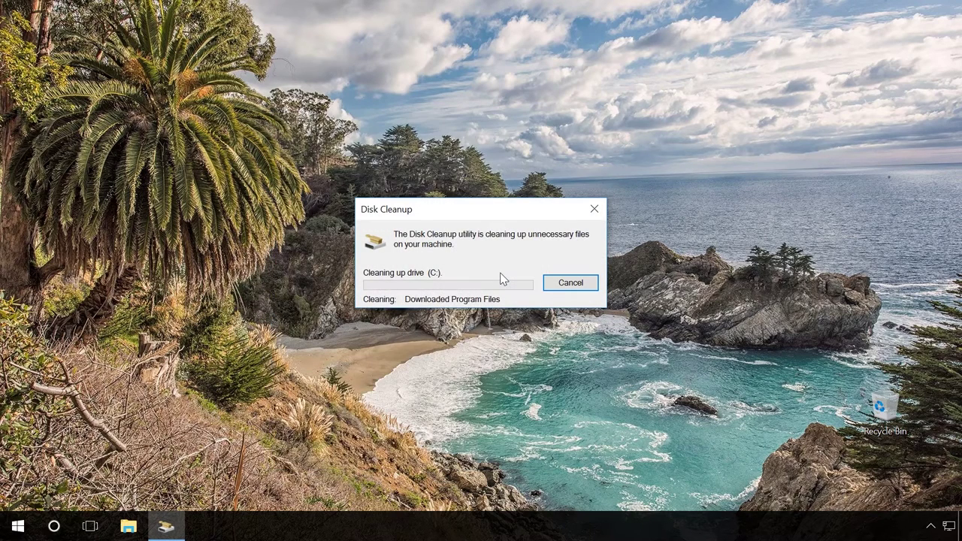